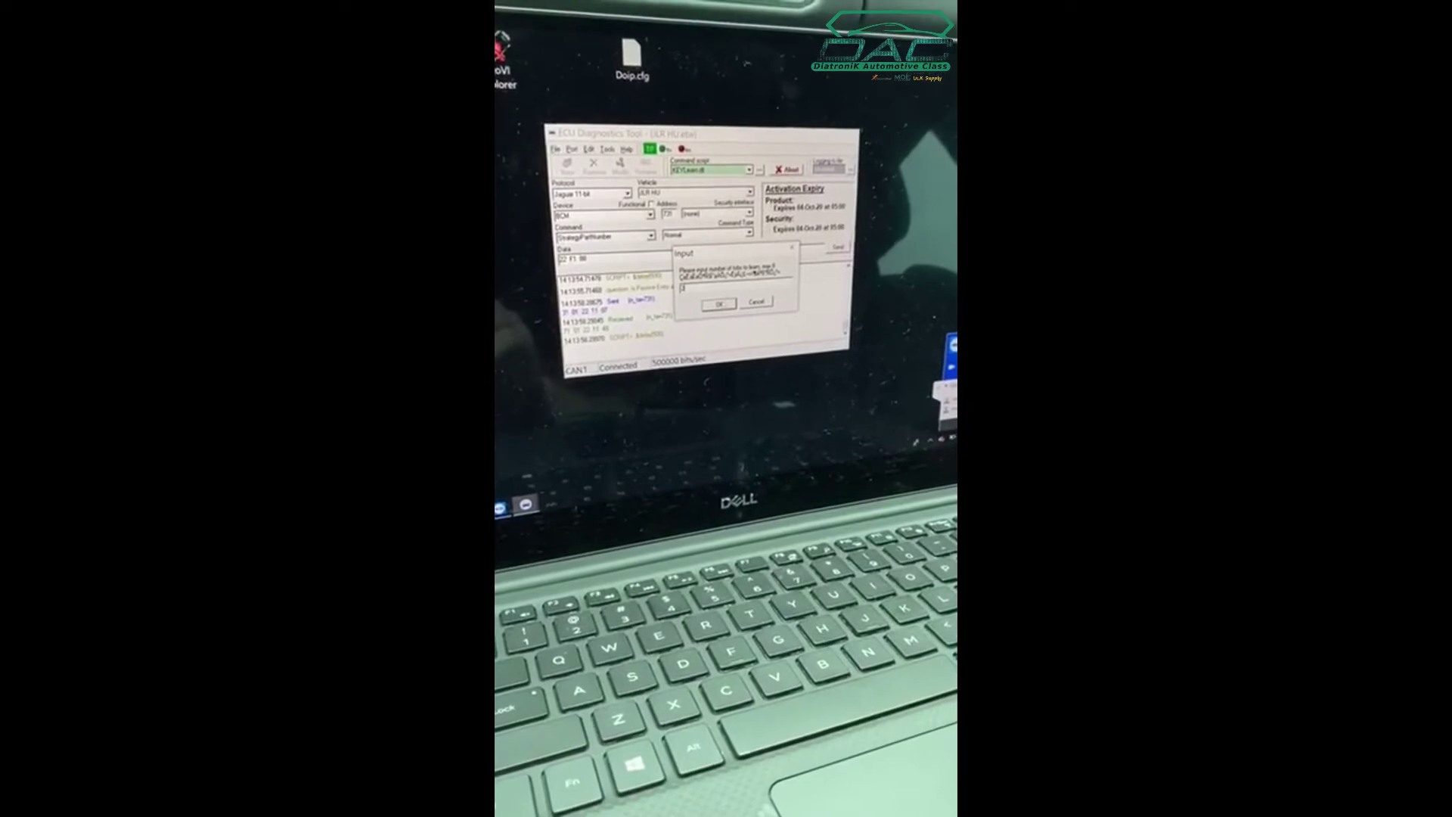
Step: Enter 2 fobs to learn, then acknowledge the 'Fob 1 Learning Finished' notice
{"action": "key", "text": "Return"}
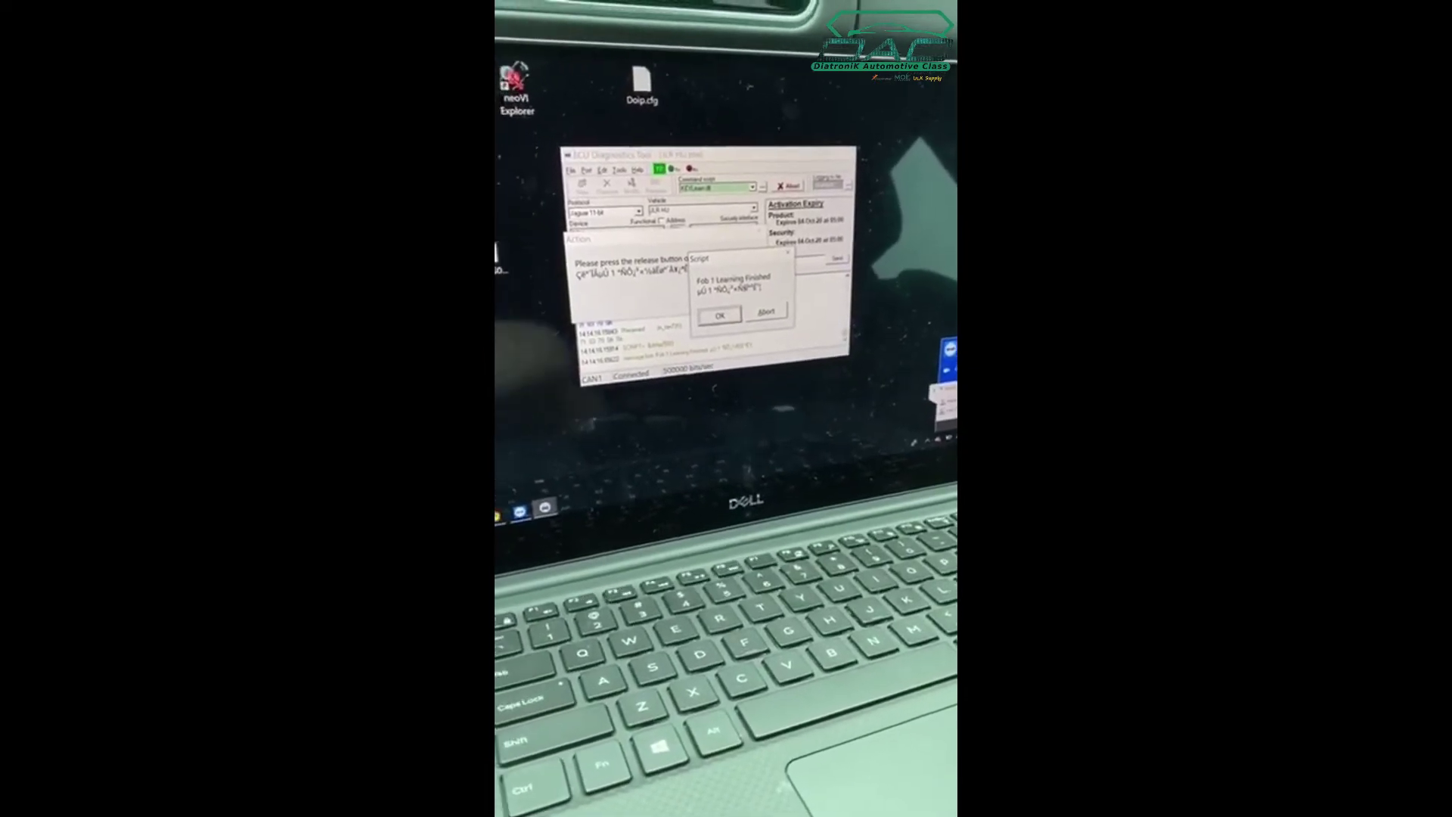
{"action": "key", "text": "Return"}
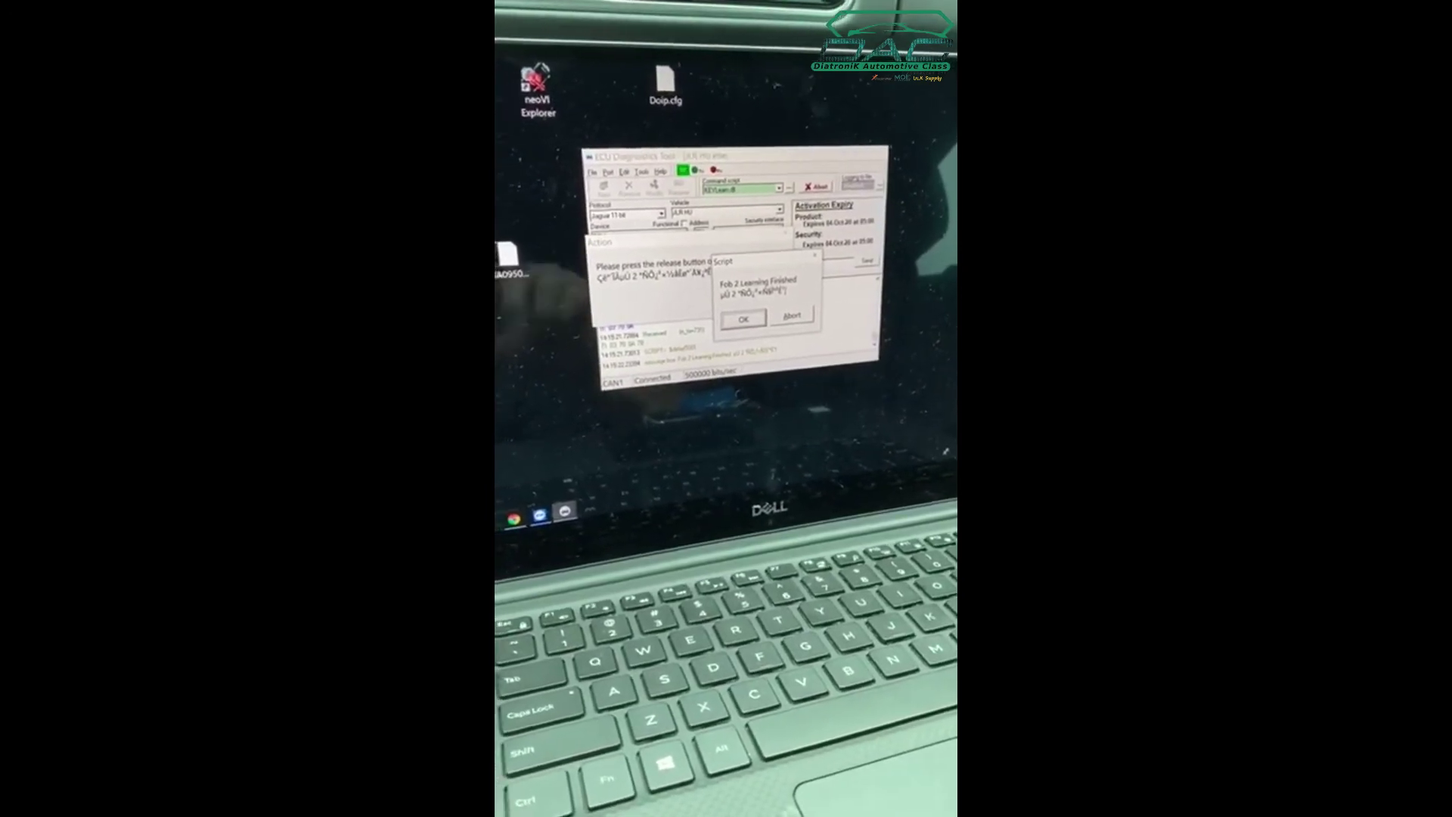
Step: Acknowledge the 'Fob 2 Learning Finished' notice with OK
{"action": "key", "text": "Return"}
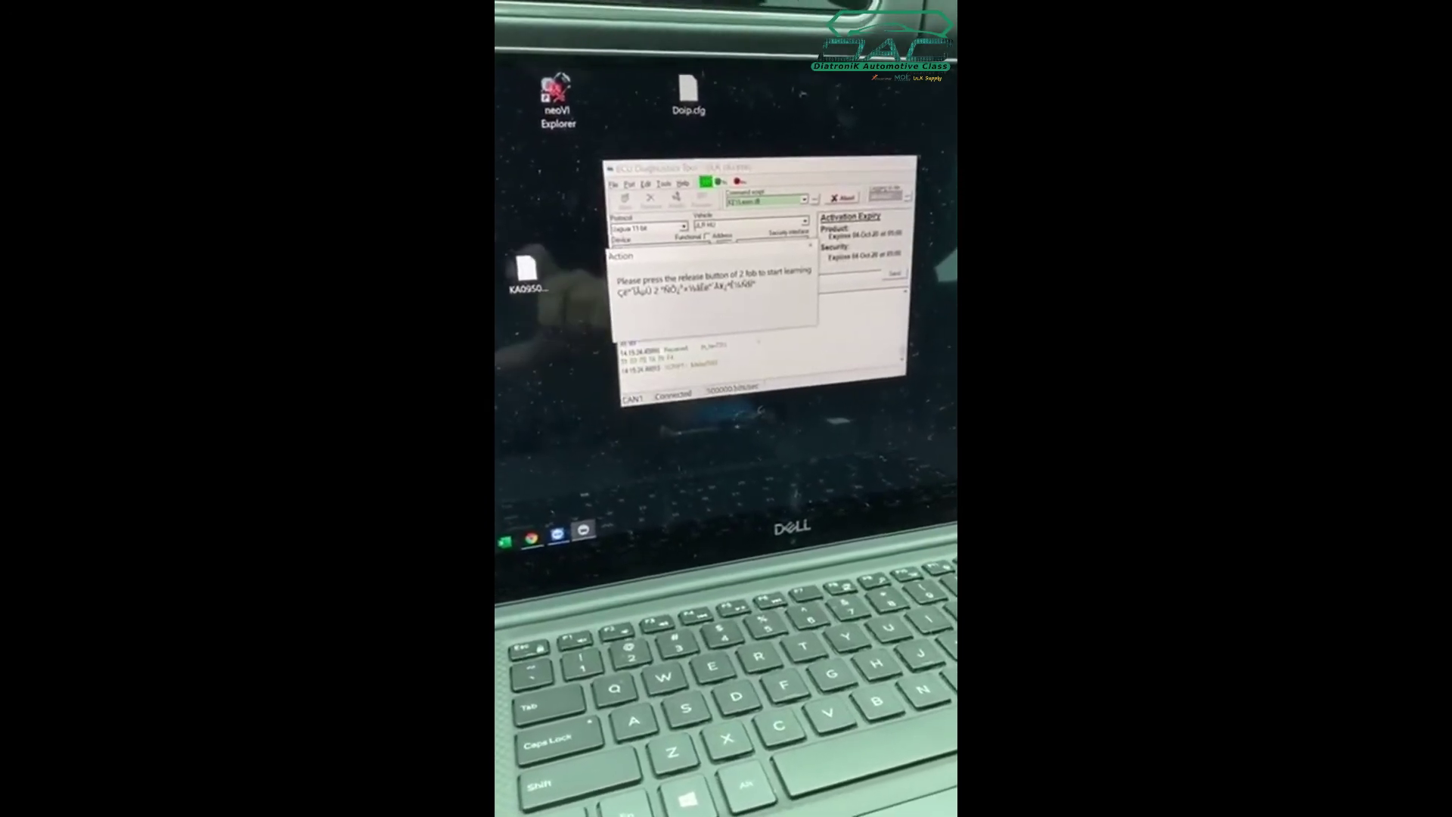